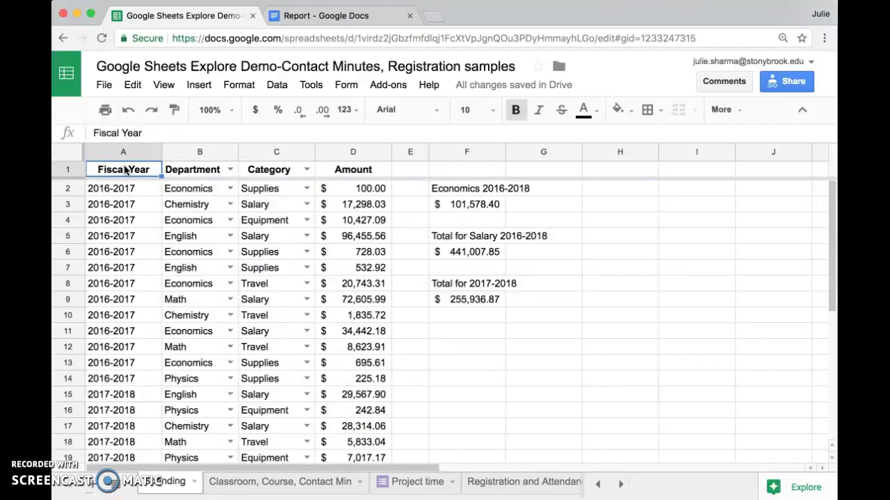
# Review the Economics and Salary total formulas and sample Department, Category and Fiscal Year values
pyautogui.click(458, 204)
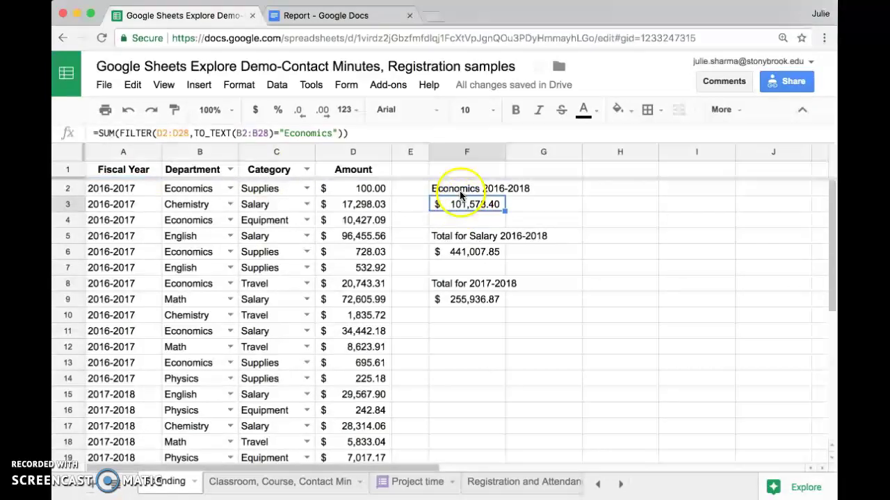
pyautogui.click(456, 253)
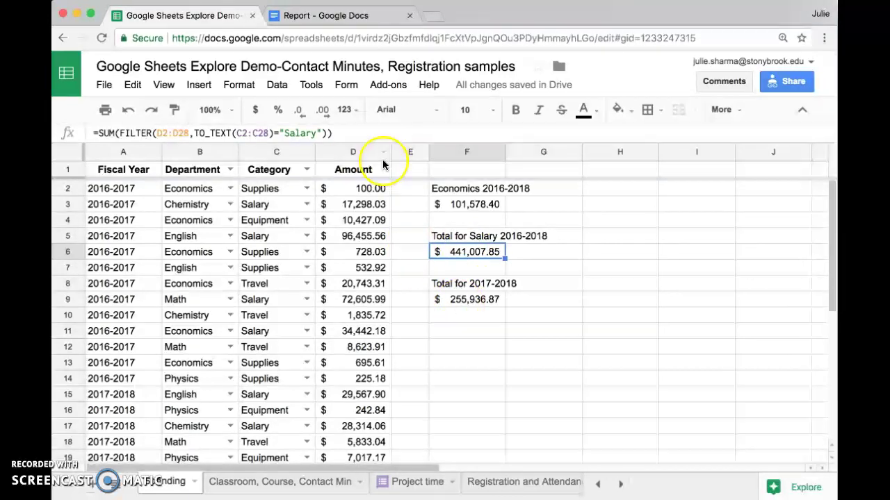
pyautogui.click(184, 193)
pyautogui.click(267, 208)
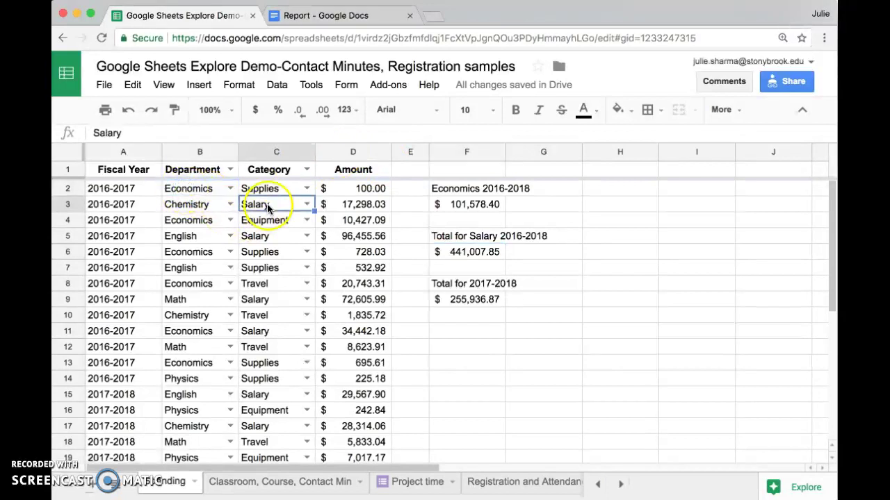
pyautogui.click(131, 189)
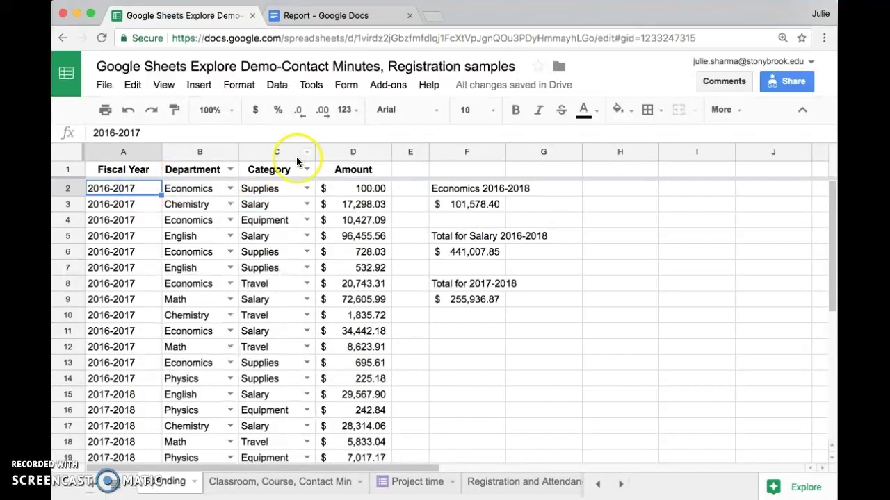
# Select columns A–D, Fiscal Year through Amount, and open Explore's 'Ask a question' box
pyautogui.click(351, 153)
pyautogui.keyDown('shift'); pyautogui.click(175, 145); pyautogui.keyUp('shift')
pyautogui.keyDown('shift'); pyautogui.click(125, 148); pyautogui.keyUp('shift')
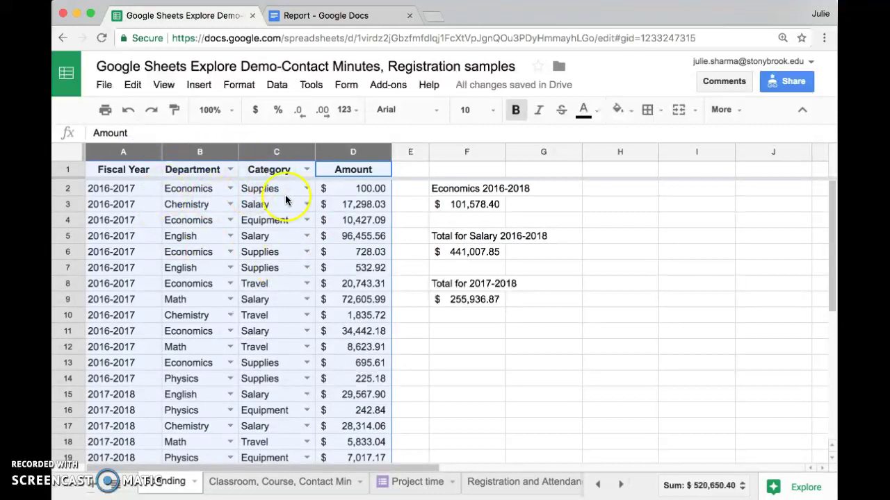
pyautogui.click(804, 489)
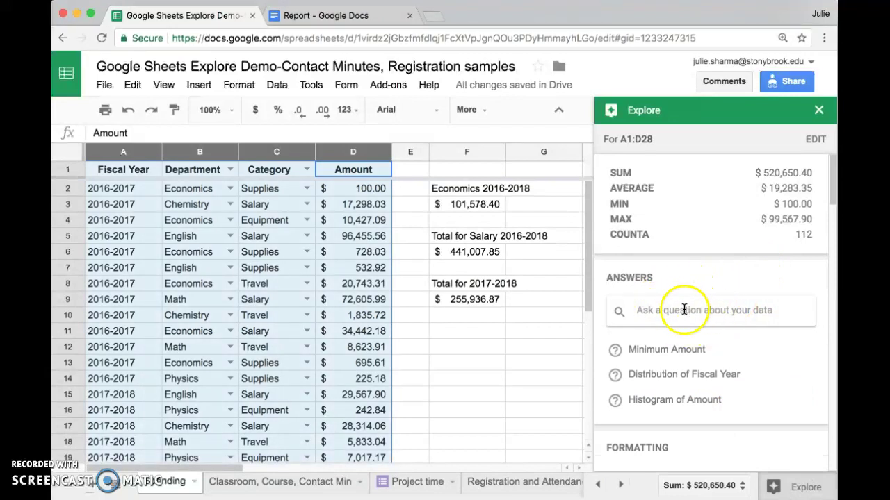
pyautogui.click(684, 310)
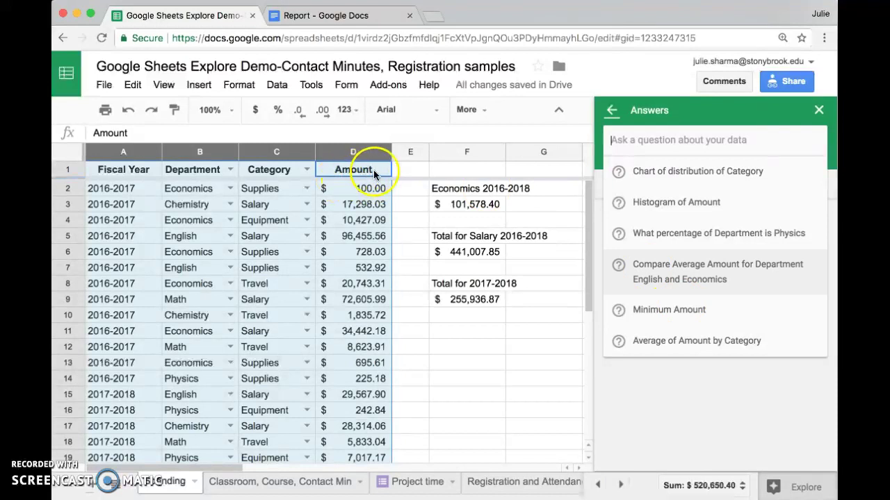
pyautogui.click(693, 144)
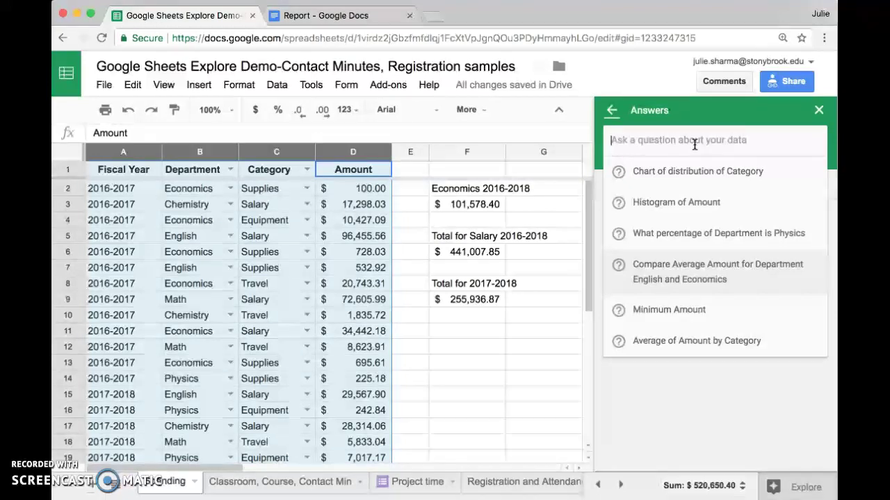
# Ask Explore 'What is the total Amount for Economics Salary 2016-2017', answered $34,442.18
pyautogui.write('What is the total A')
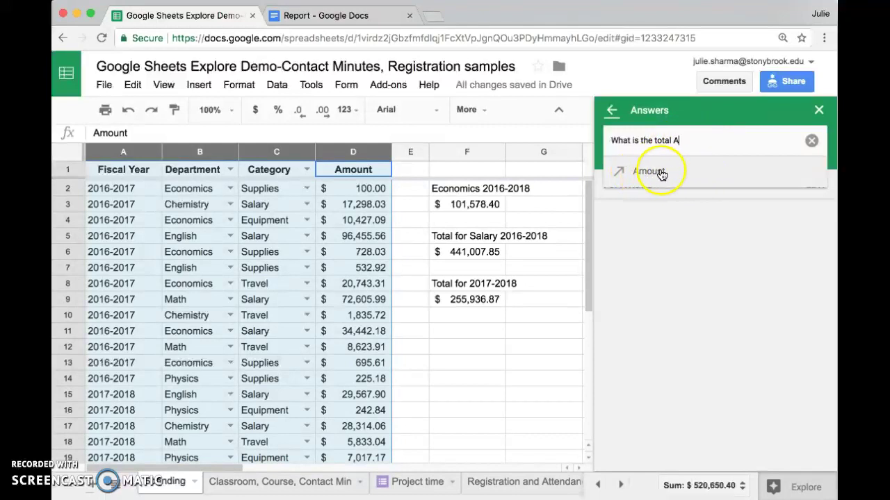
pyautogui.click(660, 173)
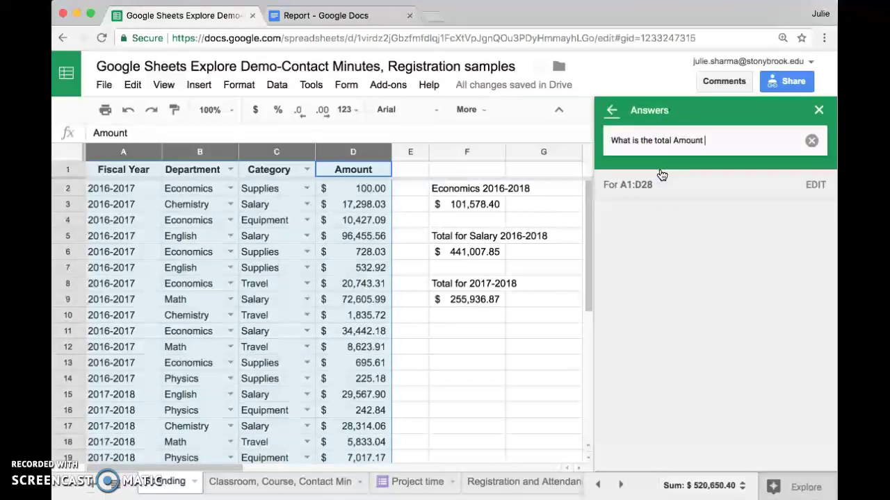
pyautogui.write('for Ec')
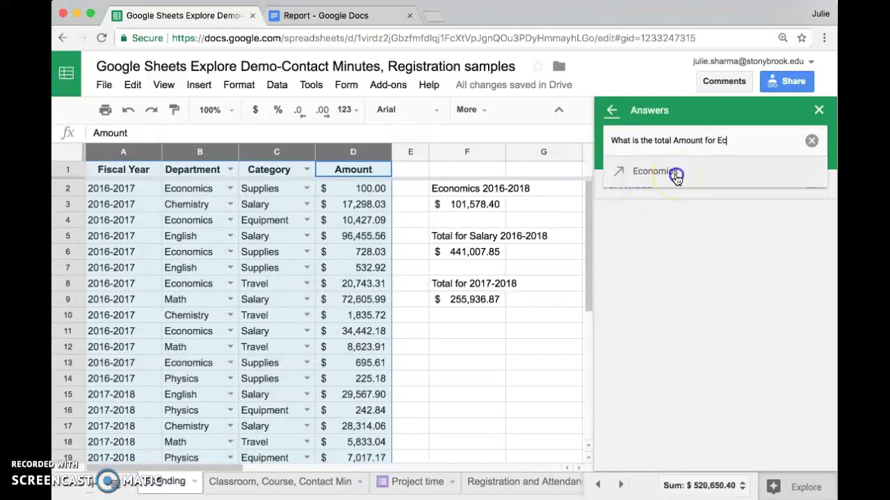
pyautogui.click(677, 179)
pyautogui.write('Sa')
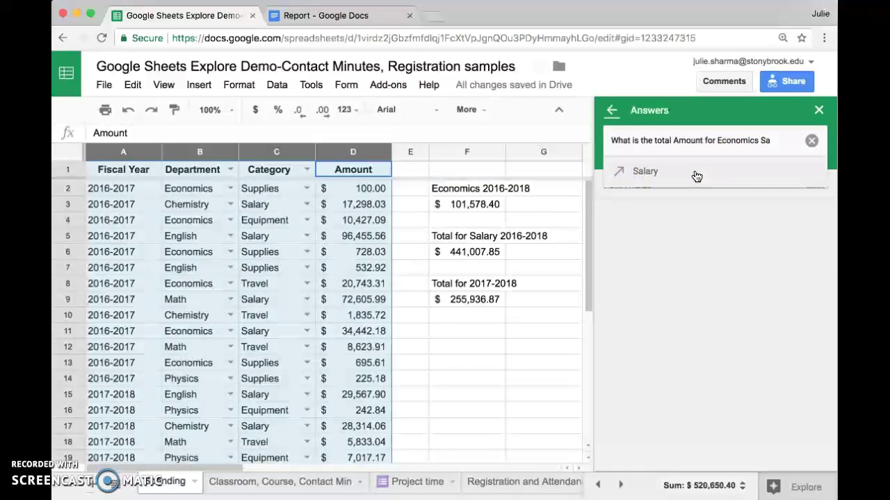
pyautogui.click(696, 177)
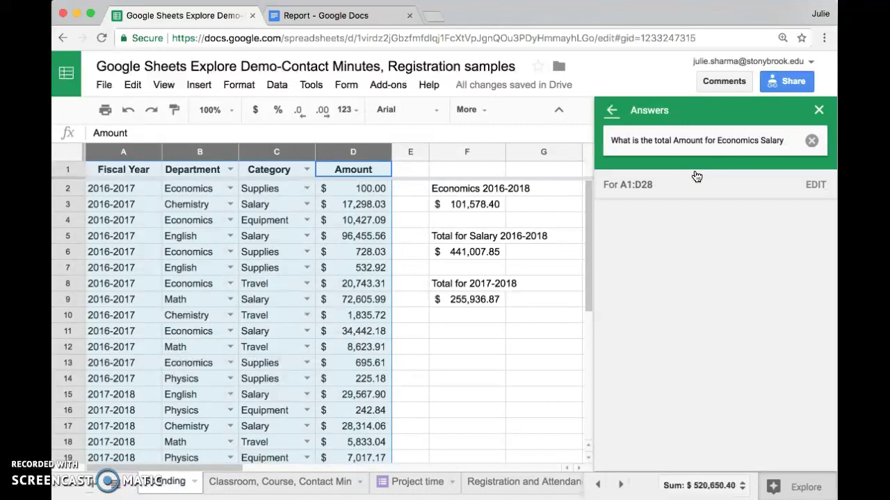
pyautogui.write('20')
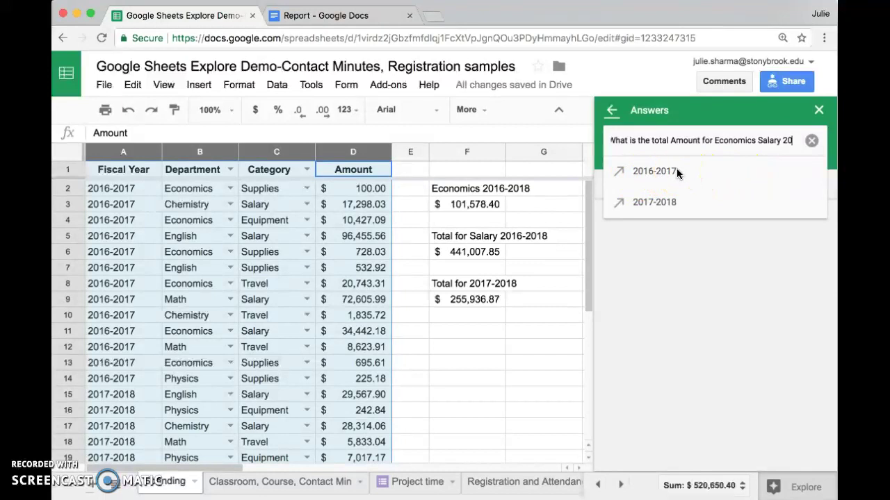
pyautogui.click(677, 171)
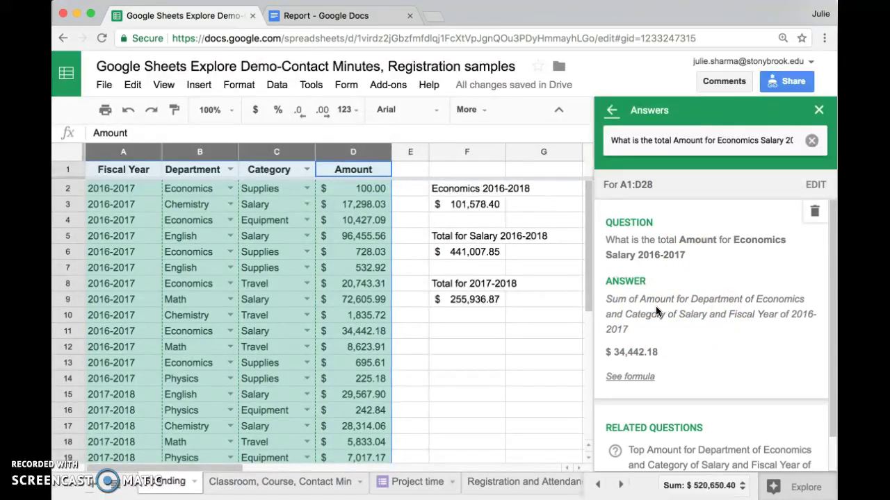
# Drop the $34,442.18 answer formula into F12 and label it 'Economics Salary 2016-2017' in F11
pyautogui.click(636, 376)
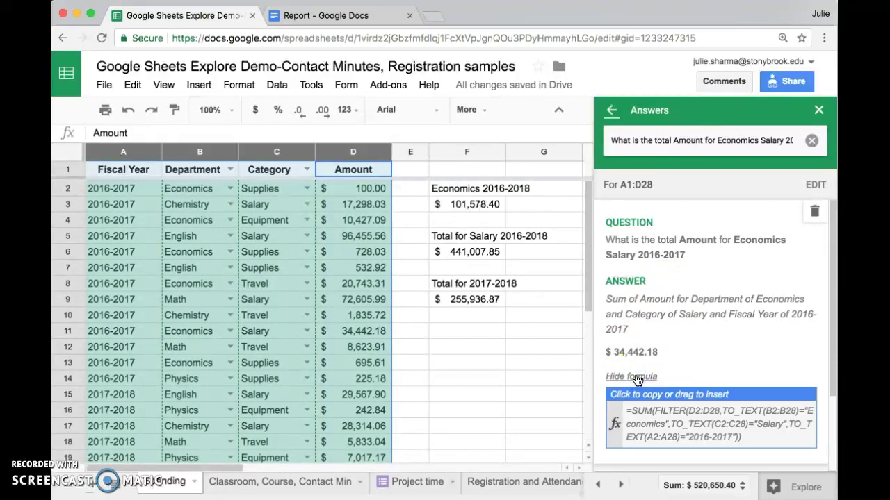
pyautogui.moveTo(618, 427); pyautogui.dragTo(493, 350)
pyautogui.click(477, 332)
pyautogui.write('Ec')
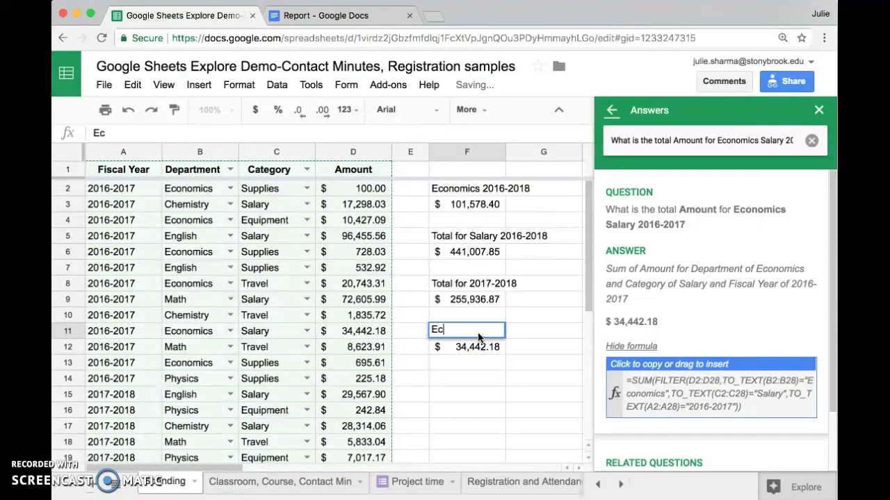
pyautogui.write('onomics')
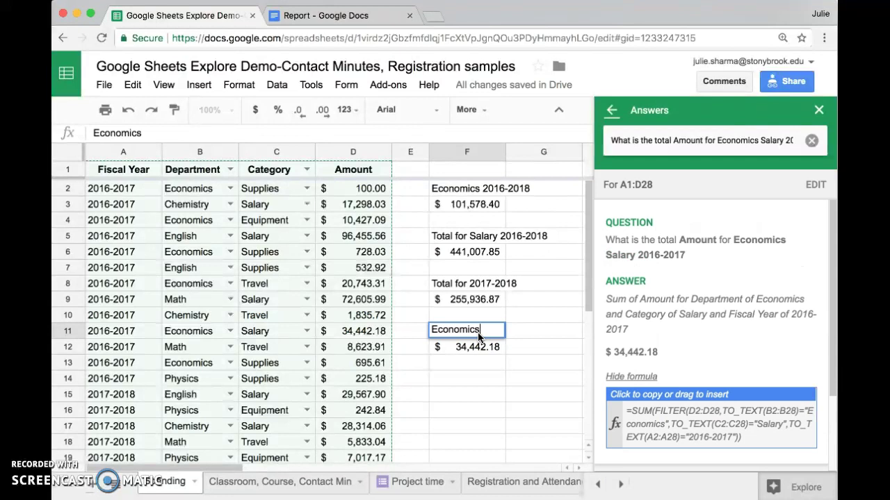
pyautogui.write(' Salary 2016-2017')
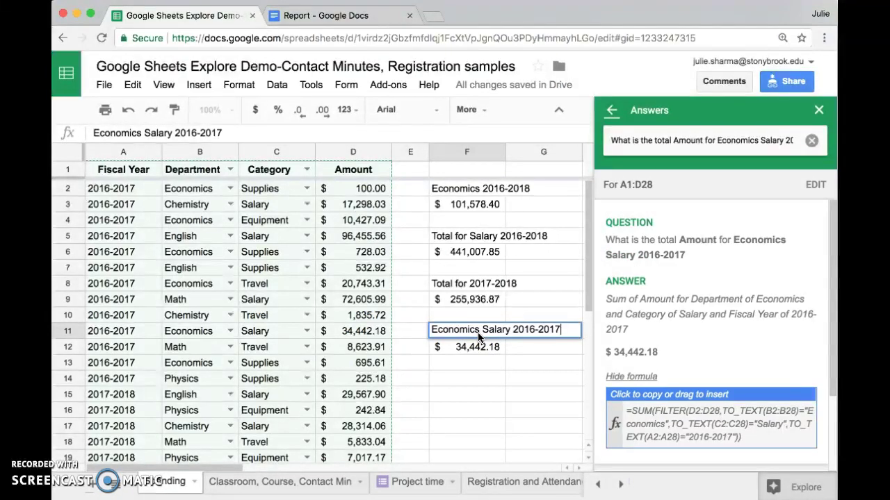
pyautogui.press('Return')
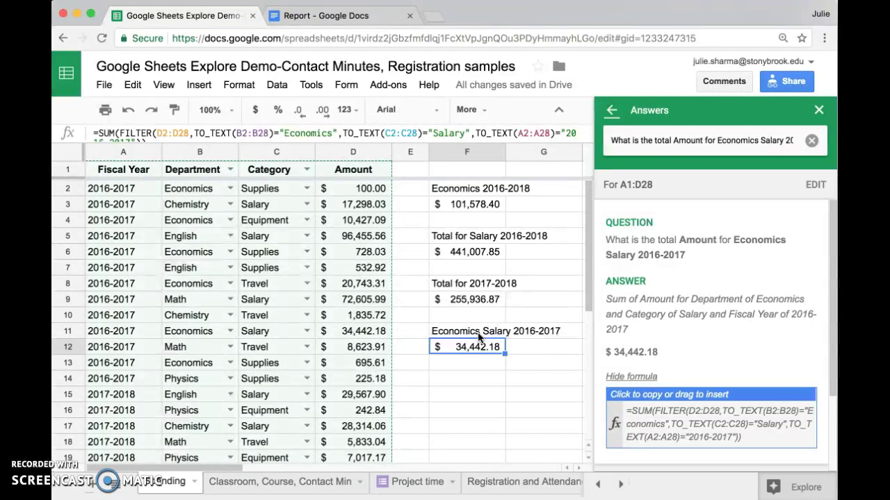
# Ask Explore 'What are the highest Category by Total Amount', ranking Salary 441007.85 first
pyautogui.click(811, 141)
pyautogui.click(710, 137)
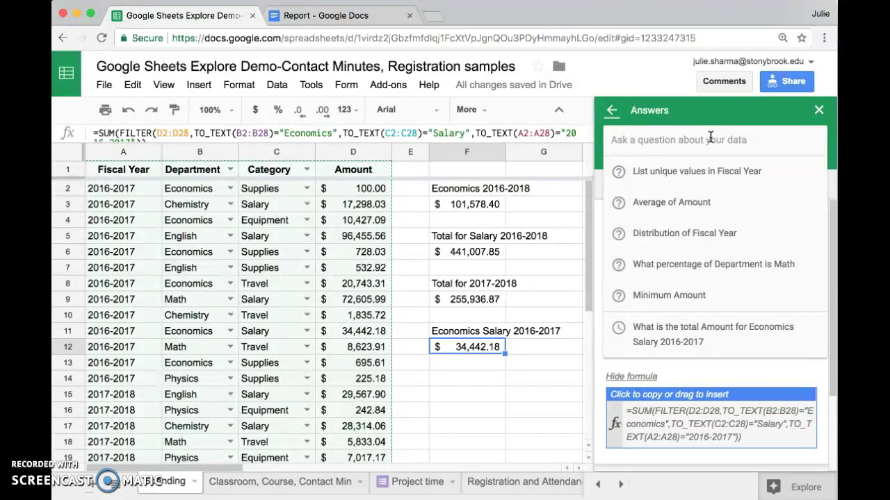
pyautogui.write('Wq')
pyautogui.press('BackSpace')
pyautogui.write('hat ')
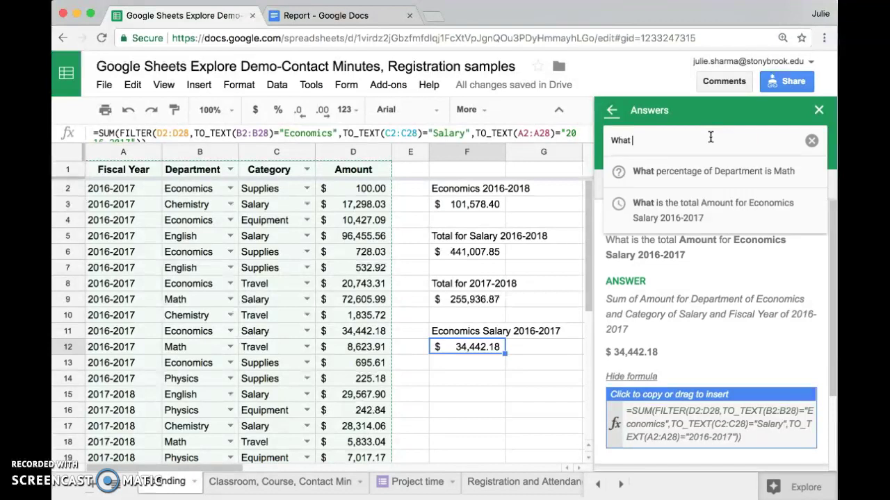
pyautogui.write('are the highest')
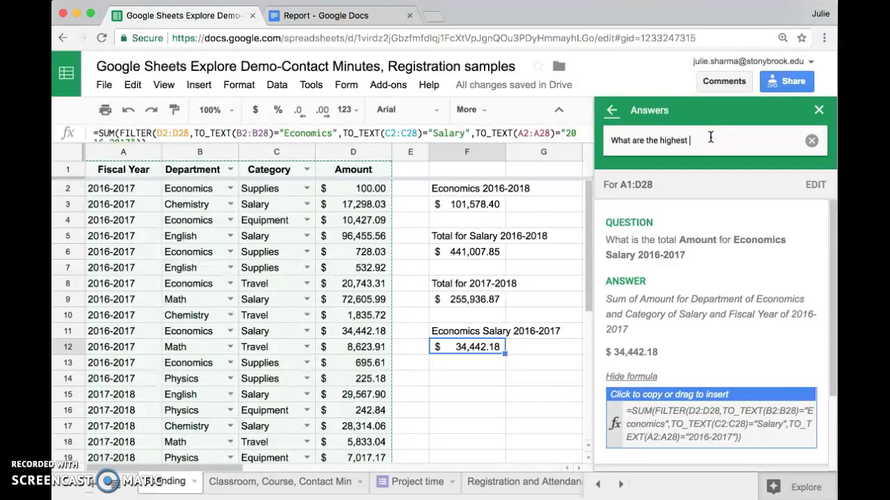
pyautogui.write(' C')
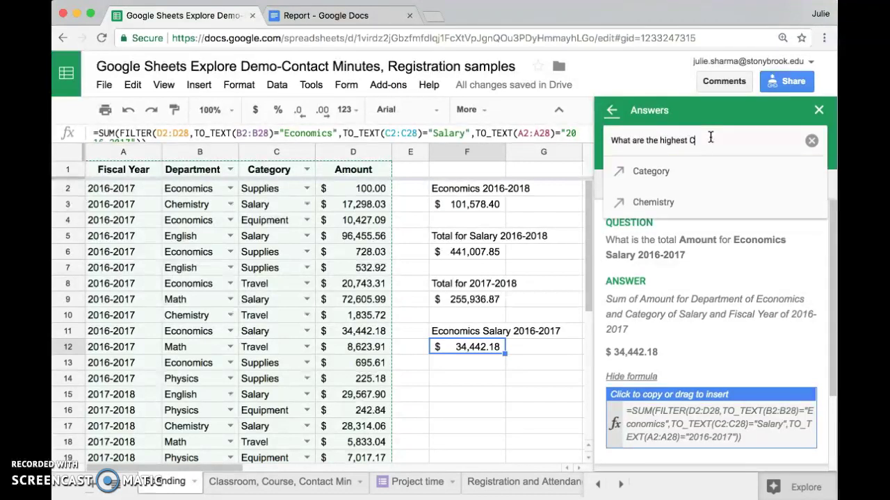
pyautogui.click(700, 173)
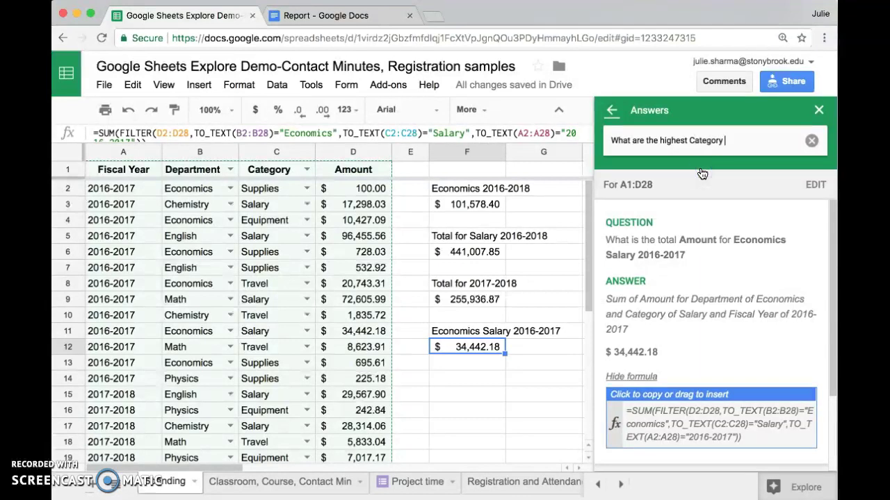
pyautogui.write('by T')
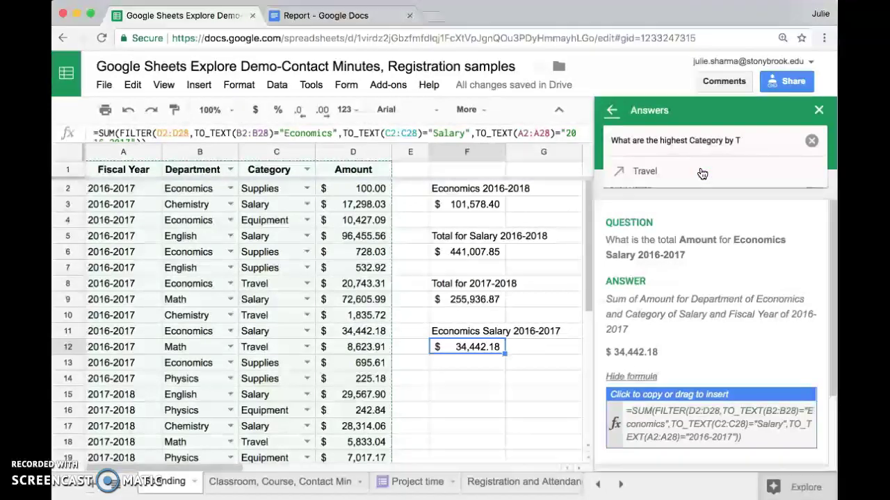
pyautogui.write('otal A')
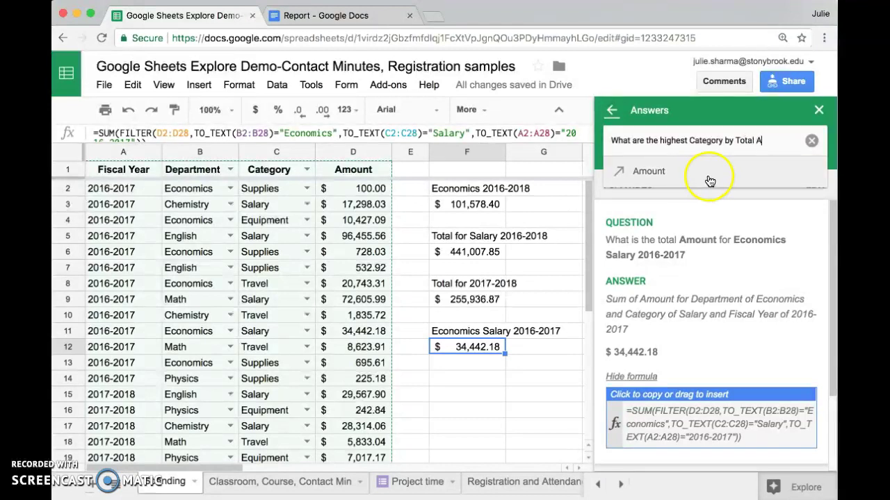
pyautogui.click(714, 175)
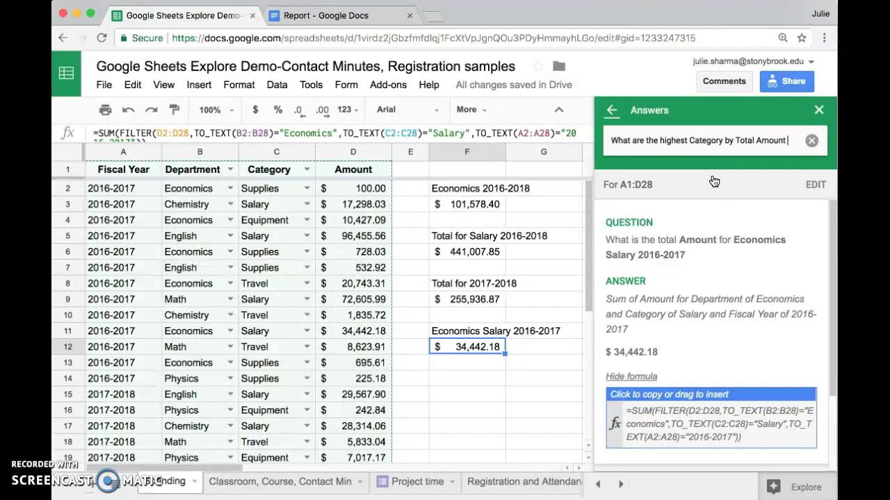
pyautogui.press('Return')
pyautogui.click(713, 398)
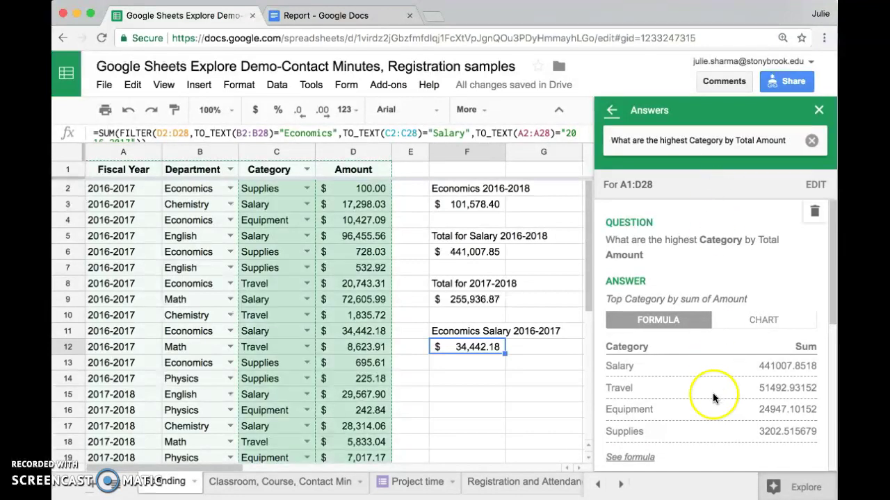
pyautogui.scroll(-1, 692, 436)
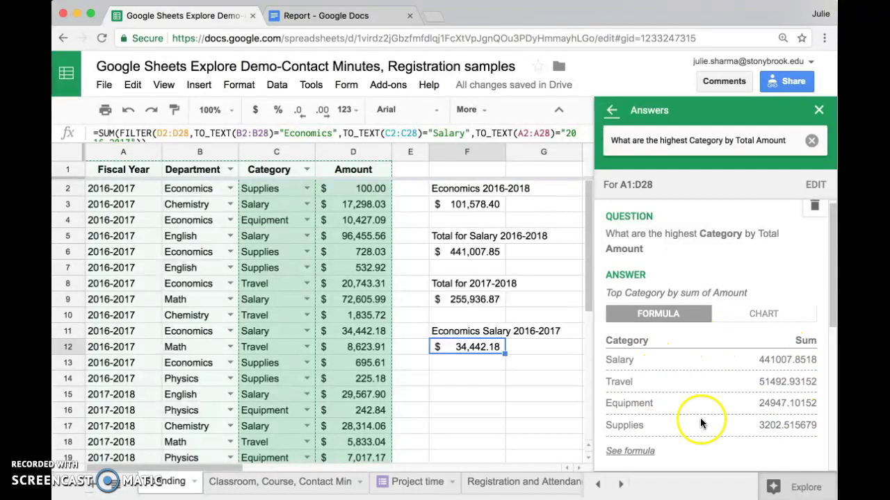
# Place the Category/Sum QUERY table at F15:G19, verify it, and reselect columns A–D
pyautogui.click(645, 454)
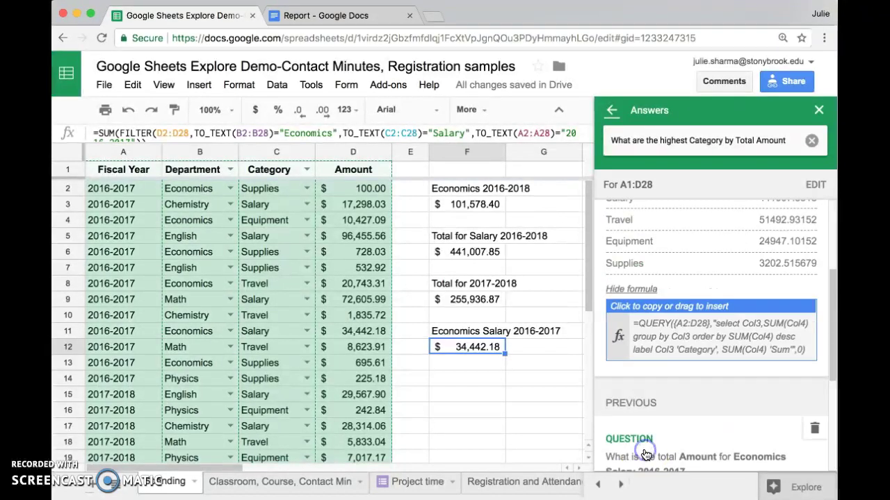
pyautogui.moveTo(535, 382); pyautogui.dragTo(467, 395)
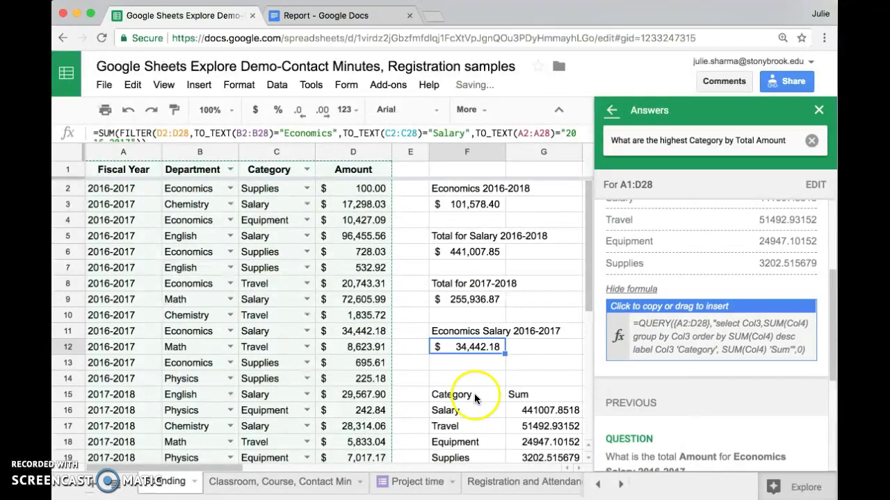
pyautogui.click(485, 408)
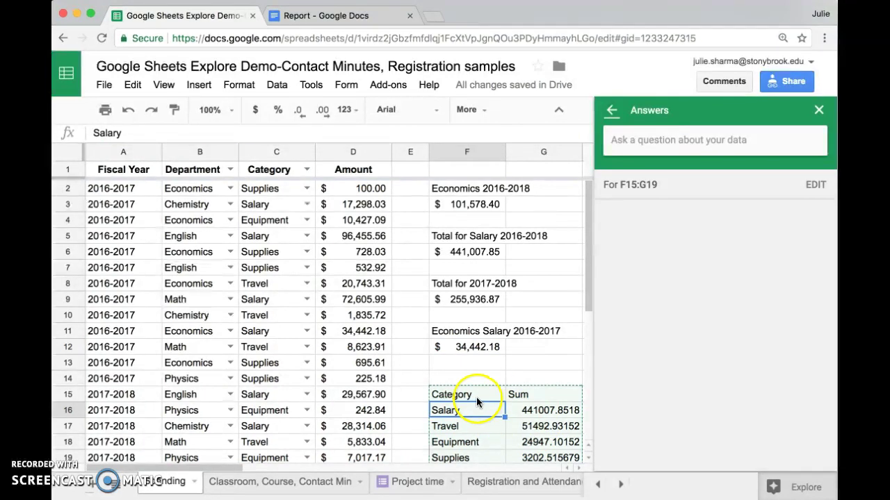
pyautogui.click(475, 396)
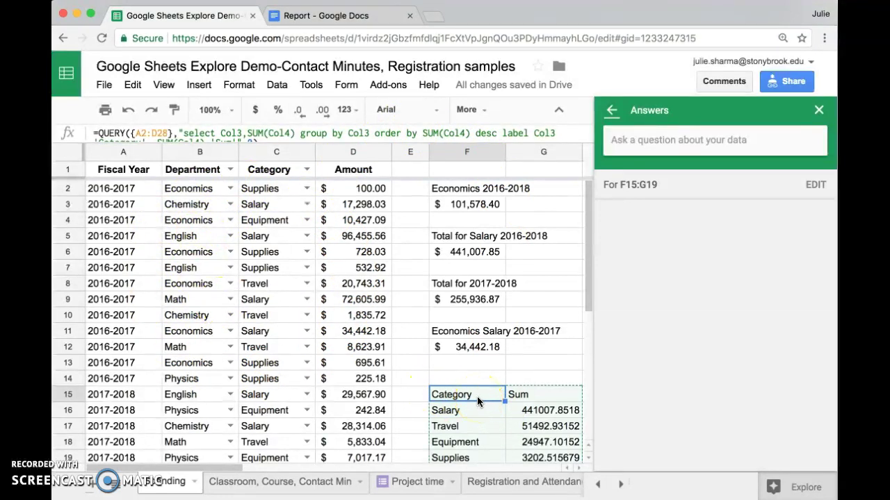
pyautogui.moveTo(358, 149); pyautogui.dragTo(129, 149)
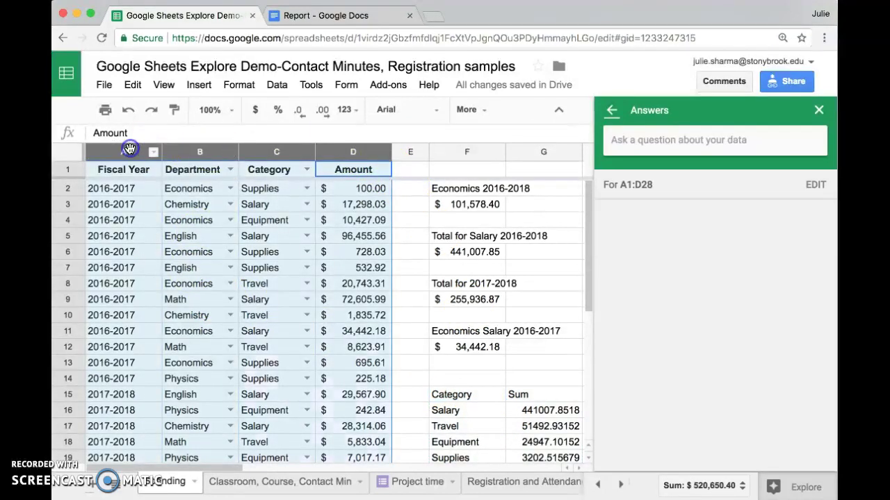
# Re-ask 'What are the highest Category by total Amount' for A1:D28, with Salary 441007.8518 first
pyautogui.click(683, 140)
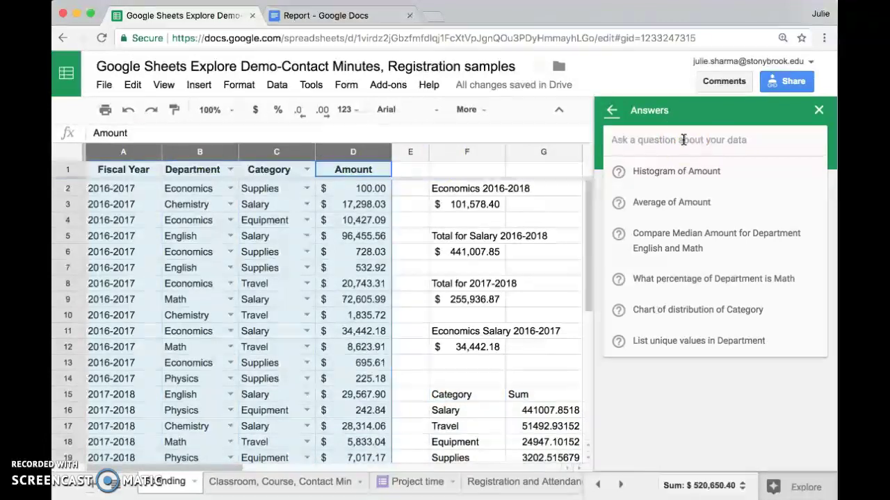
pyautogui.write('What ')
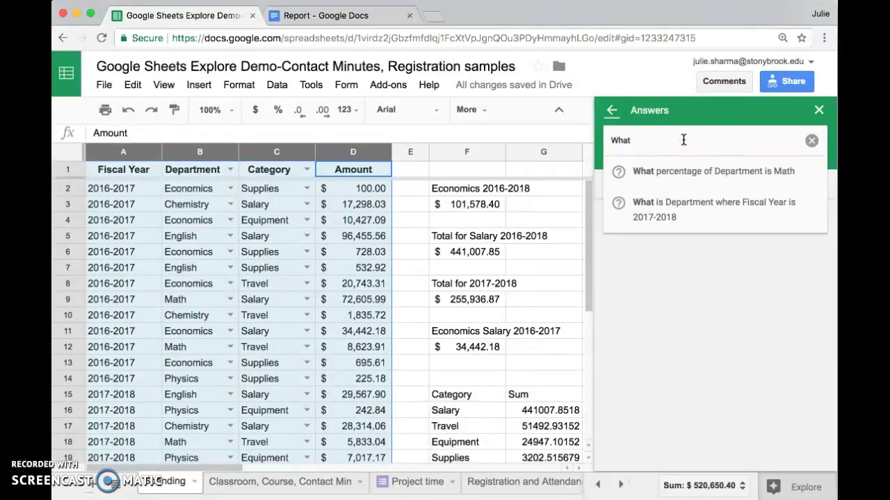
pyautogui.write('are the')
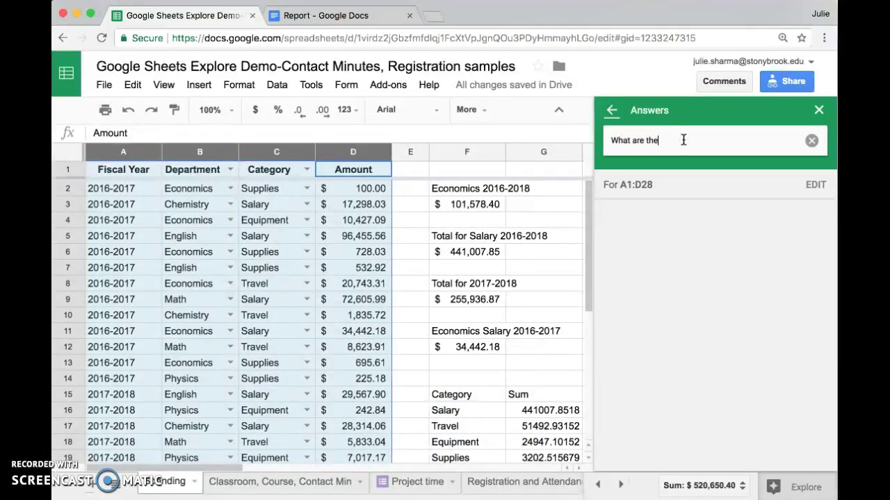
pyautogui.write(' highest Ca')
pyautogui.click(674, 176)
pyautogui.write('by total Am')
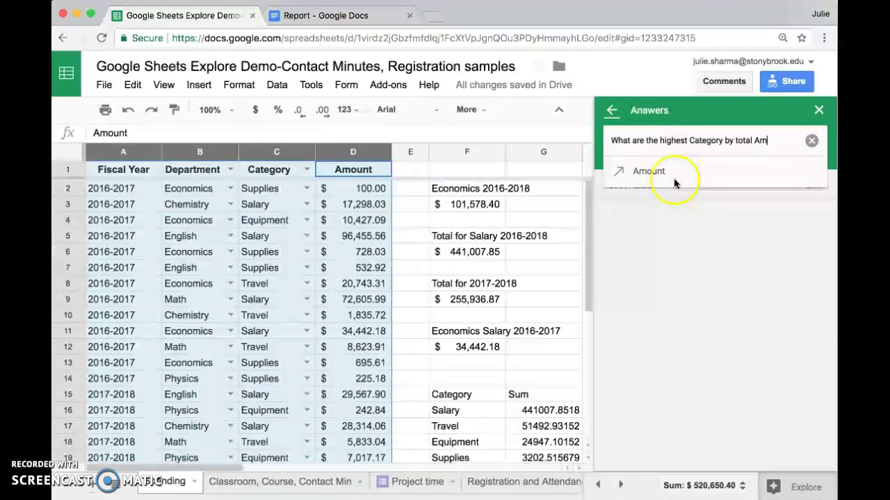
pyautogui.click(675, 185)
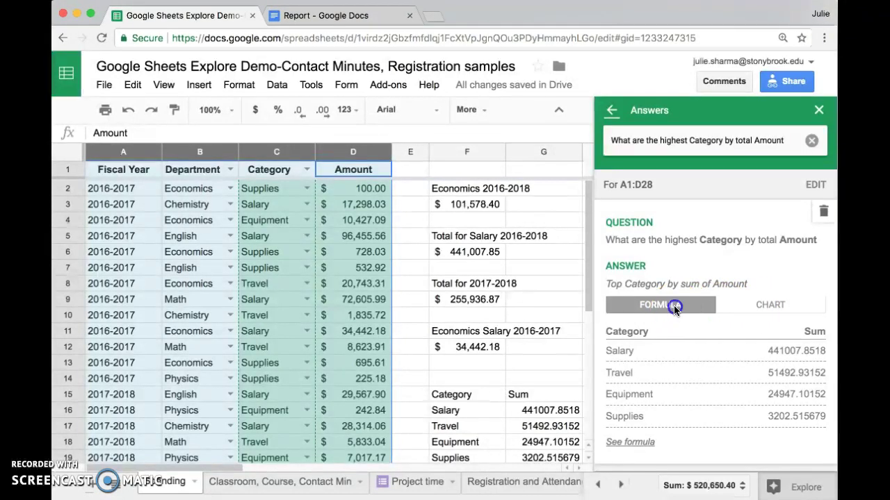
# Switch the Category answer chart from column to pie chart and insert it into the sheet
pyautogui.click(793, 310)
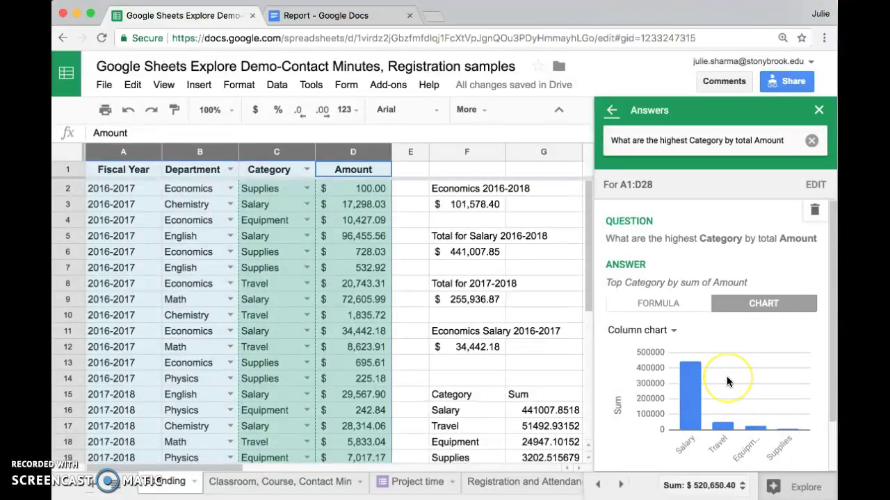
pyautogui.scroll(-1, 728, 382)
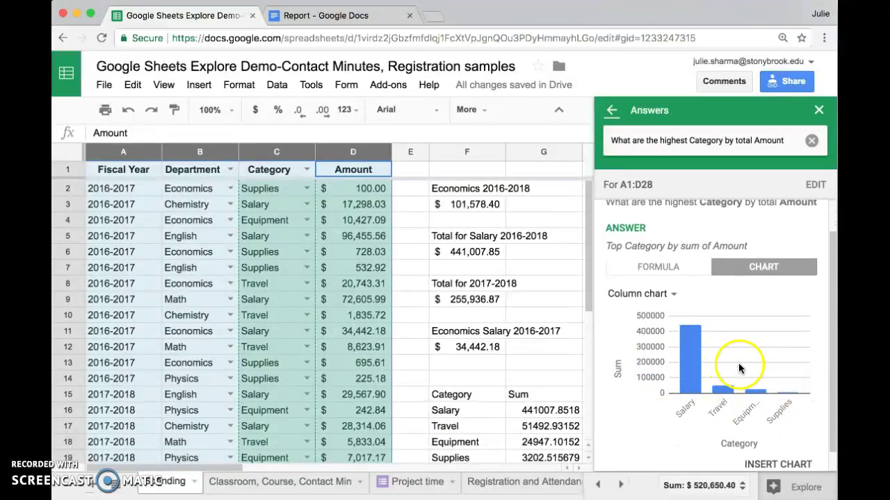
pyautogui.moveTo(705, 370)
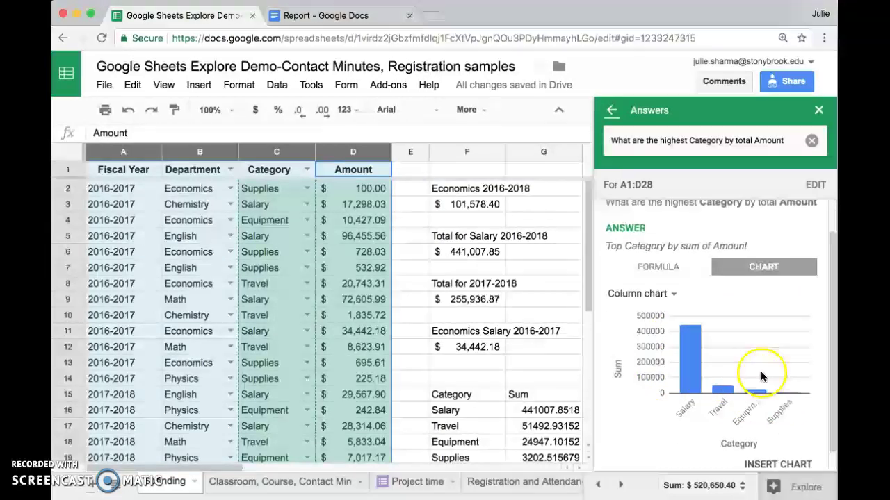
pyautogui.click(672, 295)
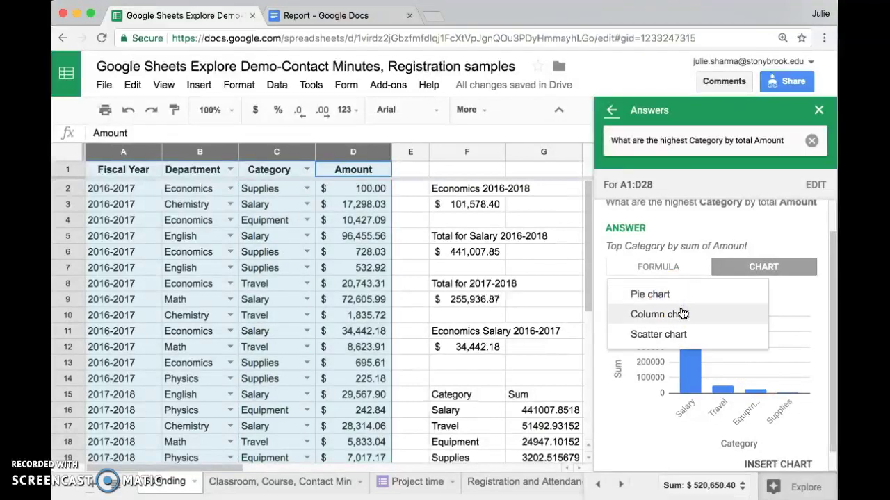
pyautogui.click(674, 297)
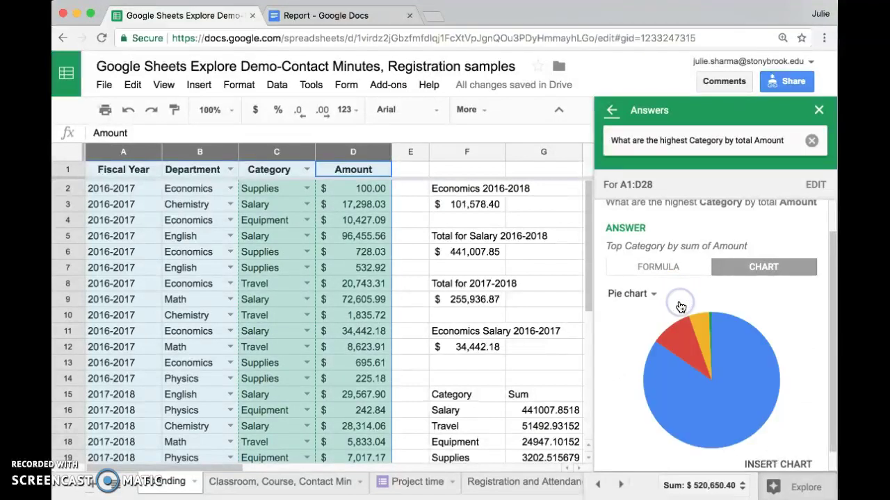
pyautogui.moveTo(685, 334)
pyautogui.scroll(-1, 707, 379)
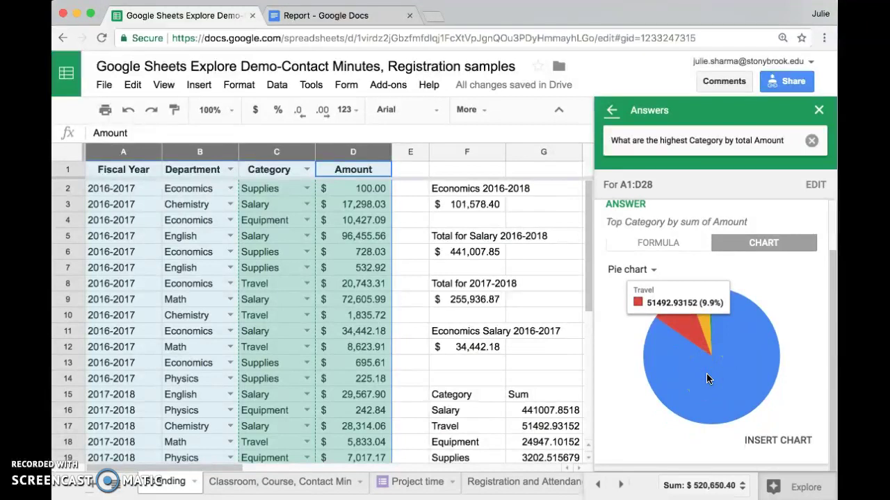
pyautogui.click(777, 445)
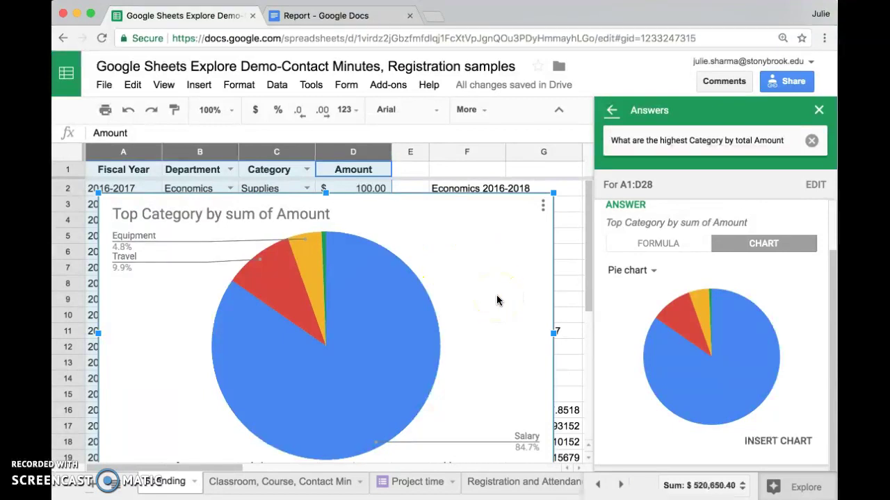
# Check the inserted 'Top Category by sum of Amount' pie chart's menu, then return to cell G2
pyautogui.click(543, 208)
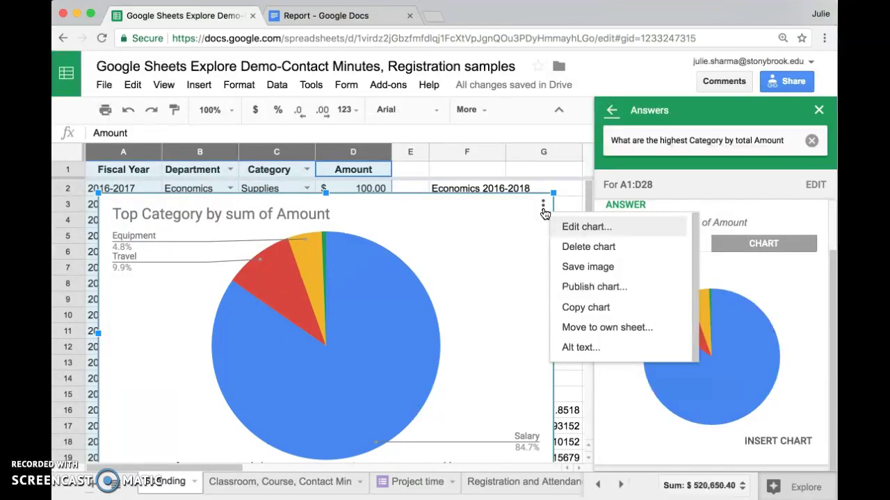
pyautogui.click(571, 194)
pyautogui.click(659, 141)
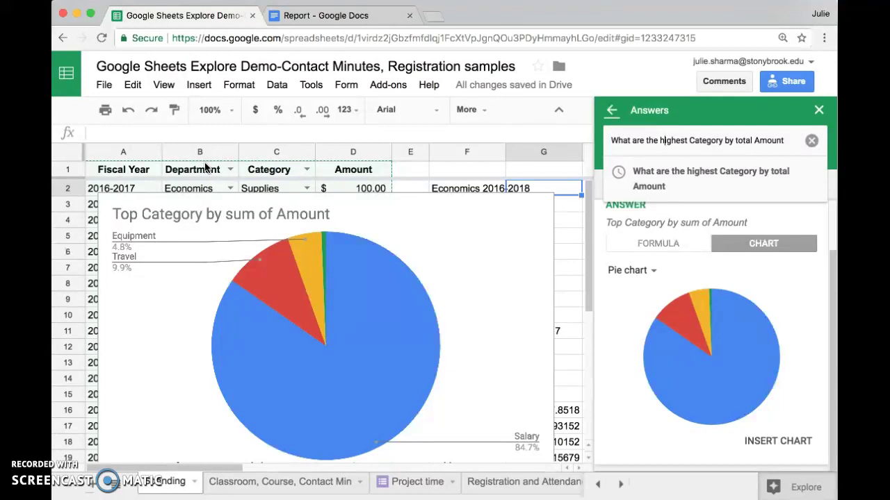
pyautogui.click(399, 233)
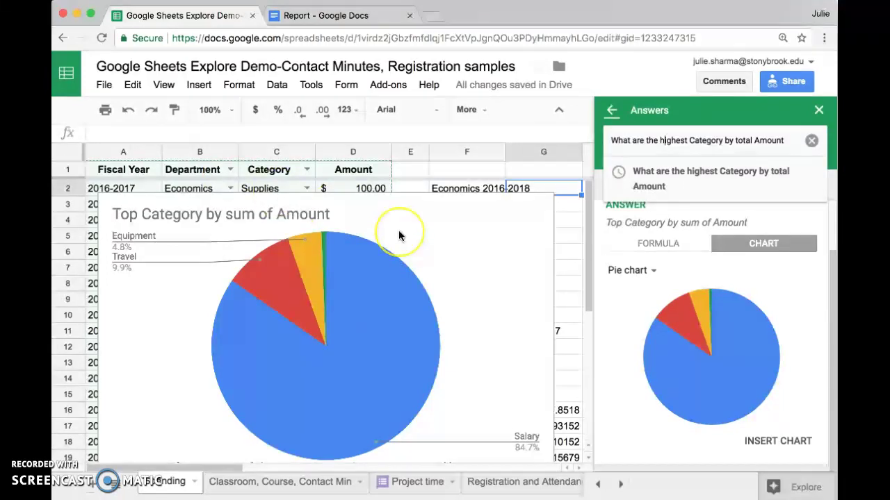